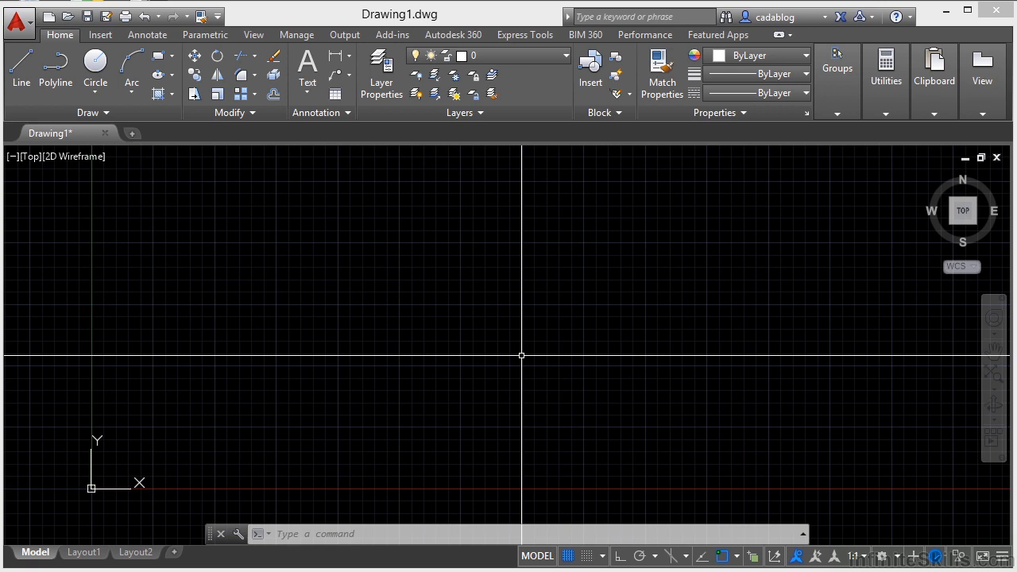
- Turn on the classic menu bar by setting the MENUBAR system variable to 1
{"action": "type", "text": "MENUBar"}
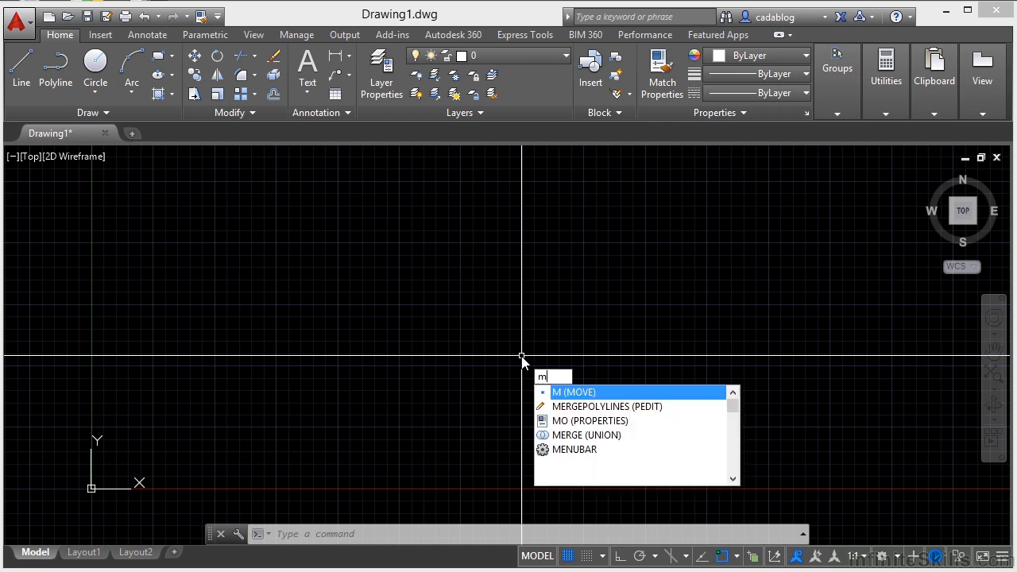
{"action": "type", "text": "R"}
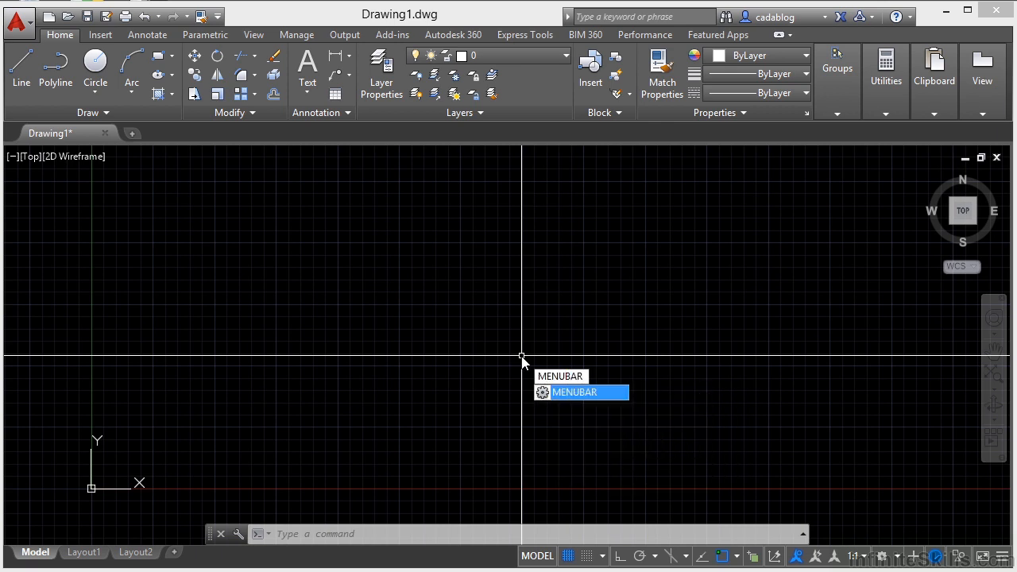
{"action": "key", "text": "Return"}
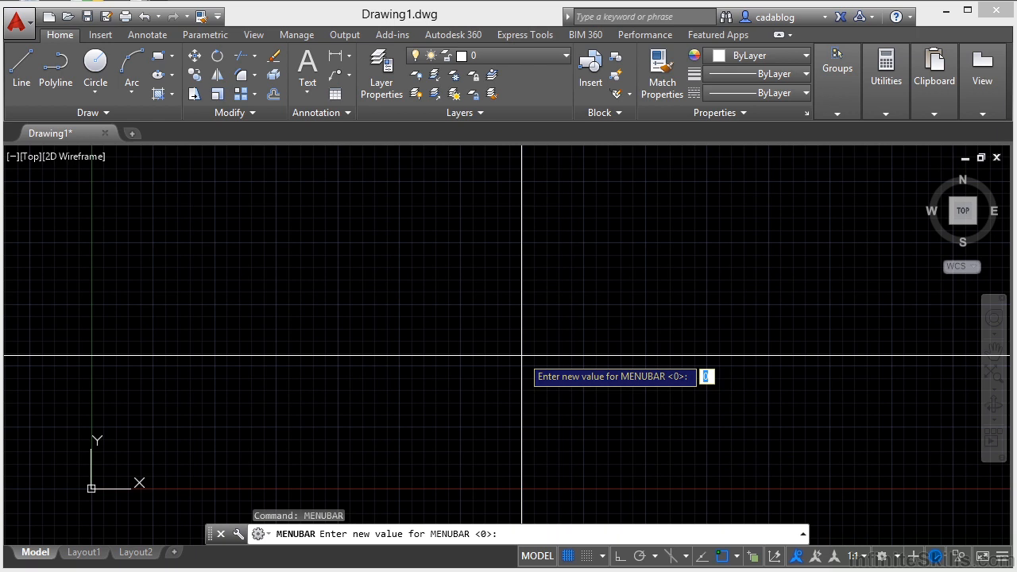
{"action": "type", "text": "1"}
{"action": "key", "text": "Return"}
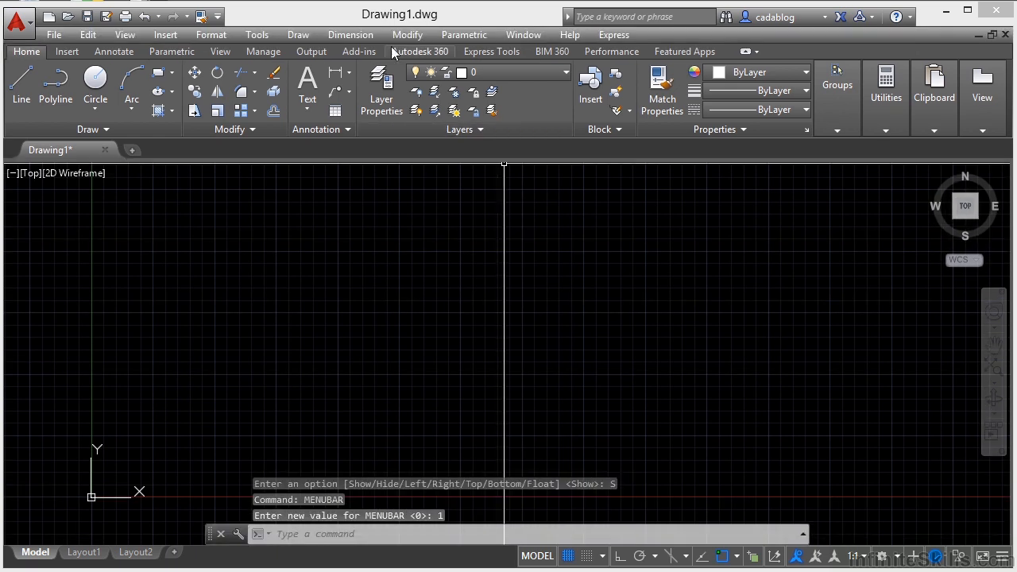
- Look through the commands in the restored File, View, Format and Tools pull-down menus
{"action": "left_click", "coordinate": [61, 35]}
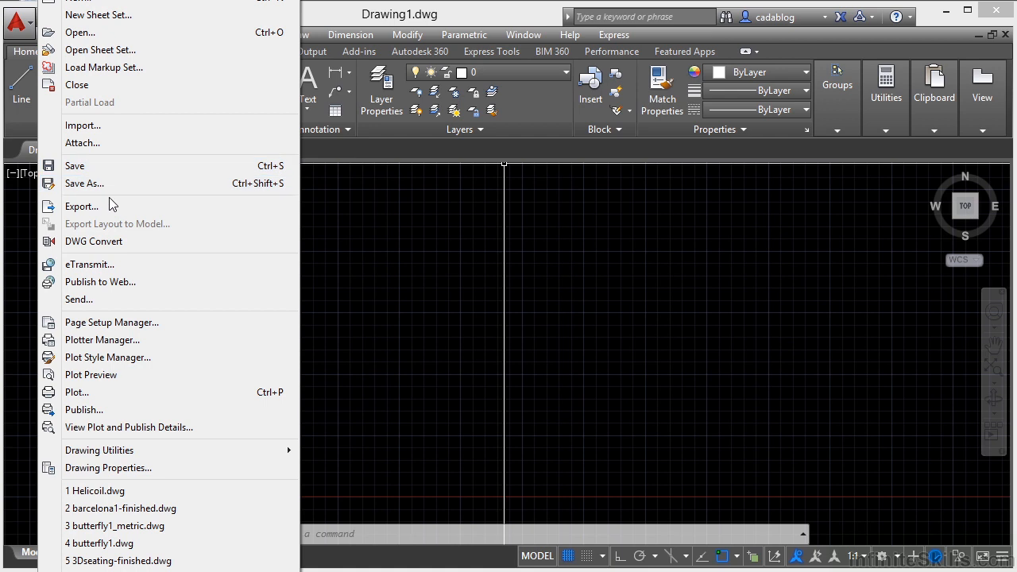
{"action": "left_click", "coordinate": [369, 268]}
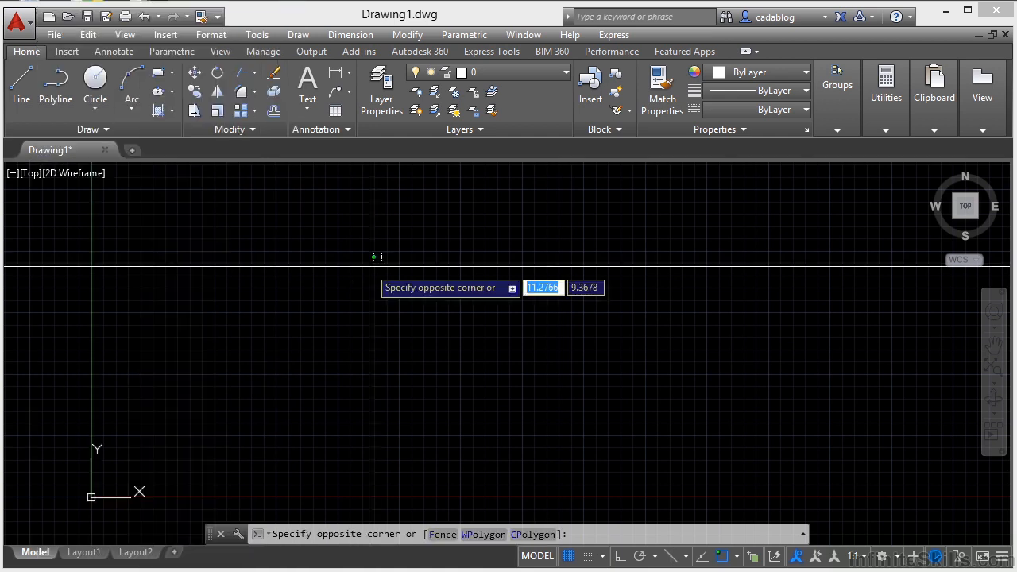
{"action": "key", "text": "Escape"}
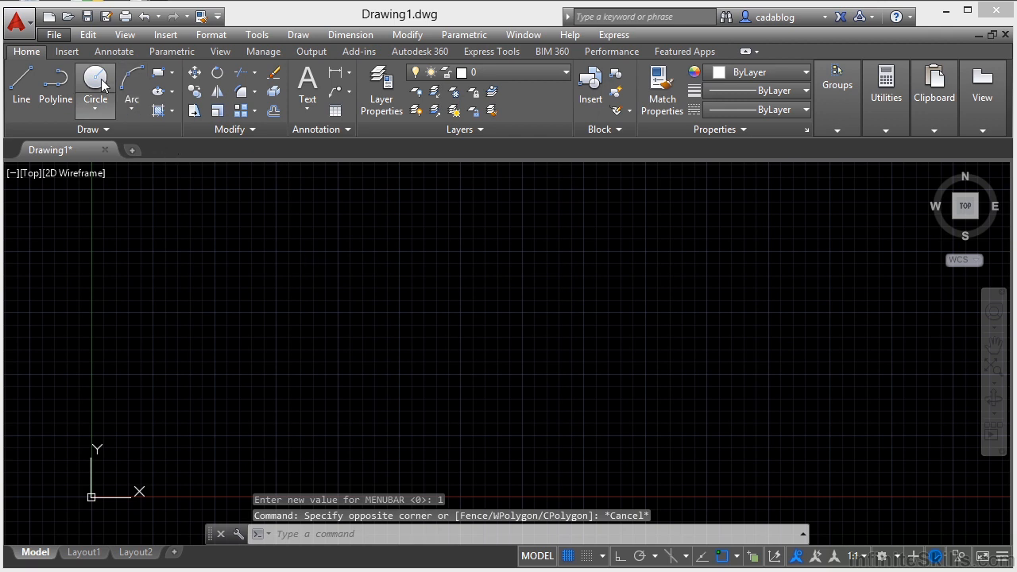
{"action": "left_click", "coordinate": [89, 35]}
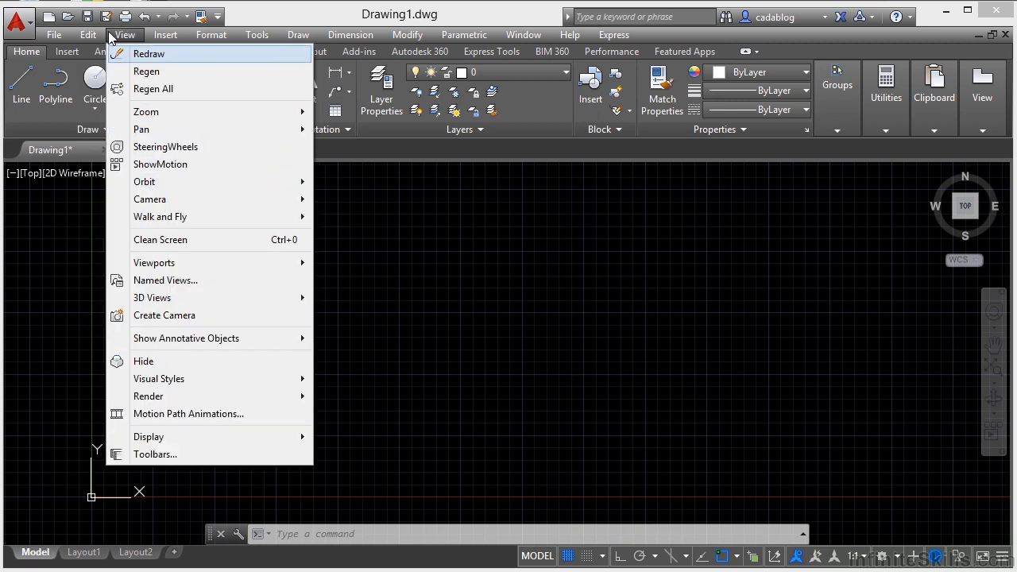
{"action": "mouse_move", "coordinate": [59, 35]}
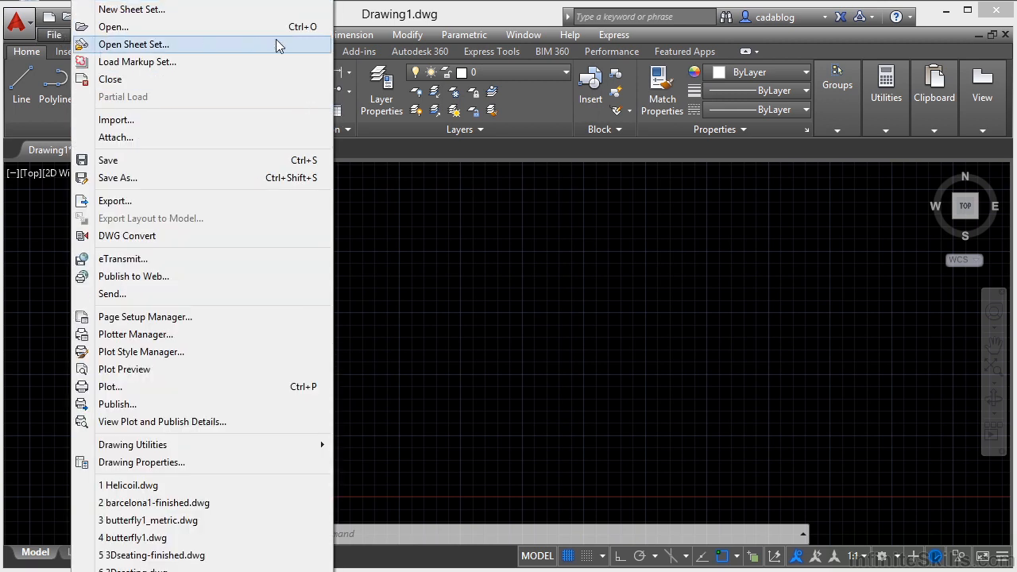
{"action": "mouse_move", "coordinate": [292, 37]}
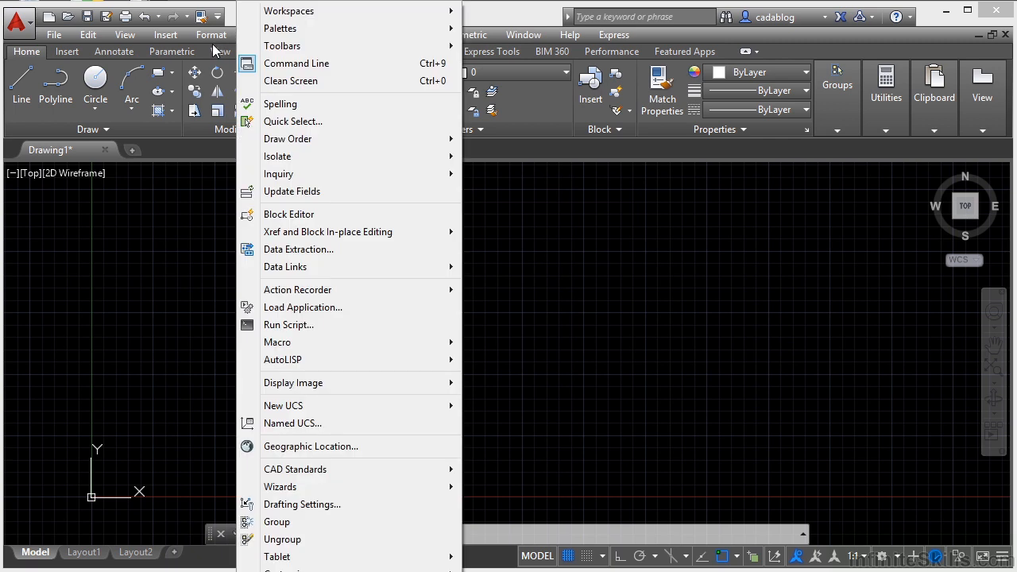
{"action": "mouse_move", "coordinate": [154, 39]}
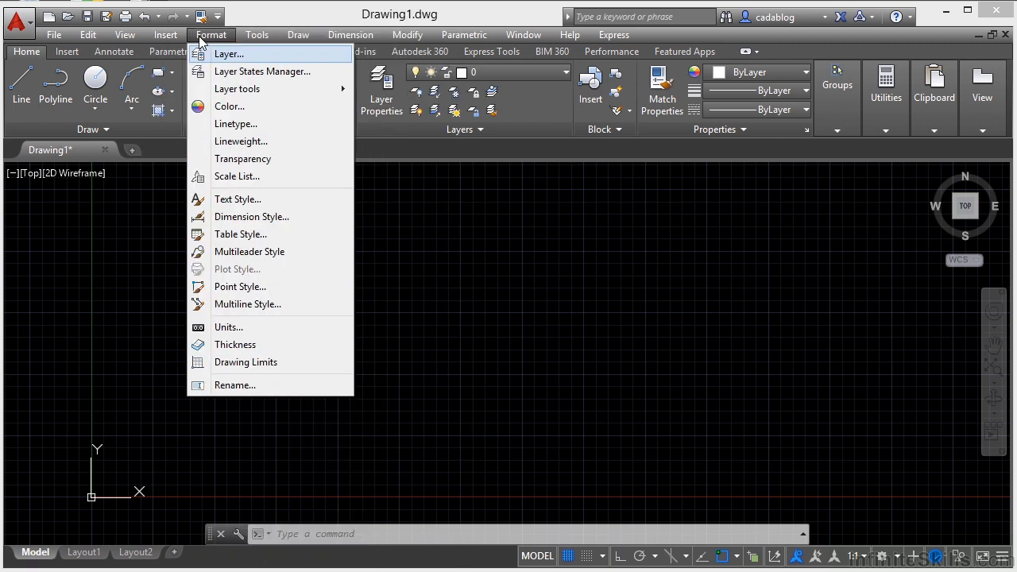
{"action": "mouse_move", "coordinate": [256, 35]}
{"action": "left_click", "coordinate": [203, 300]}
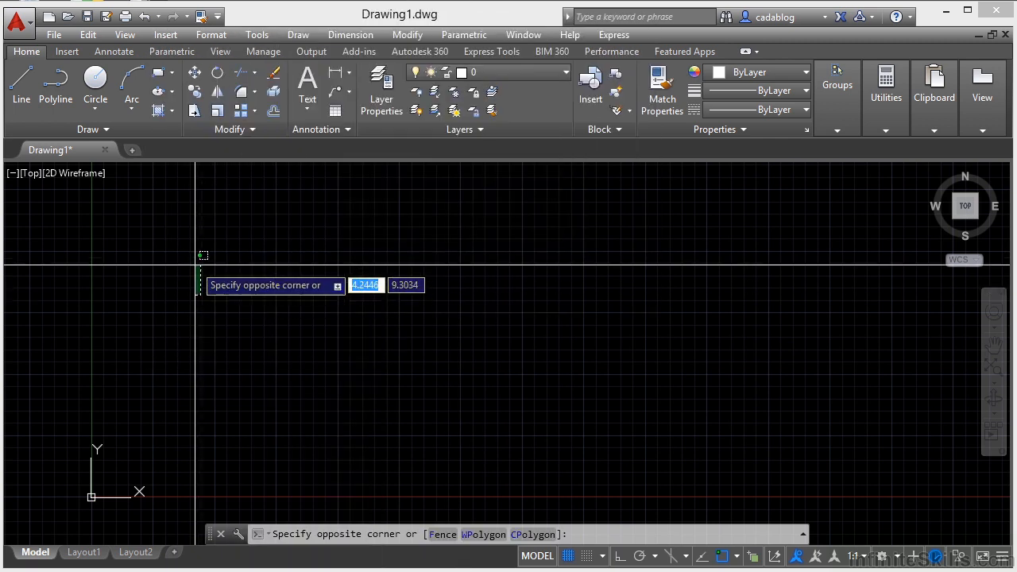
{"action": "left_click", "coordinate": [239, 256]}
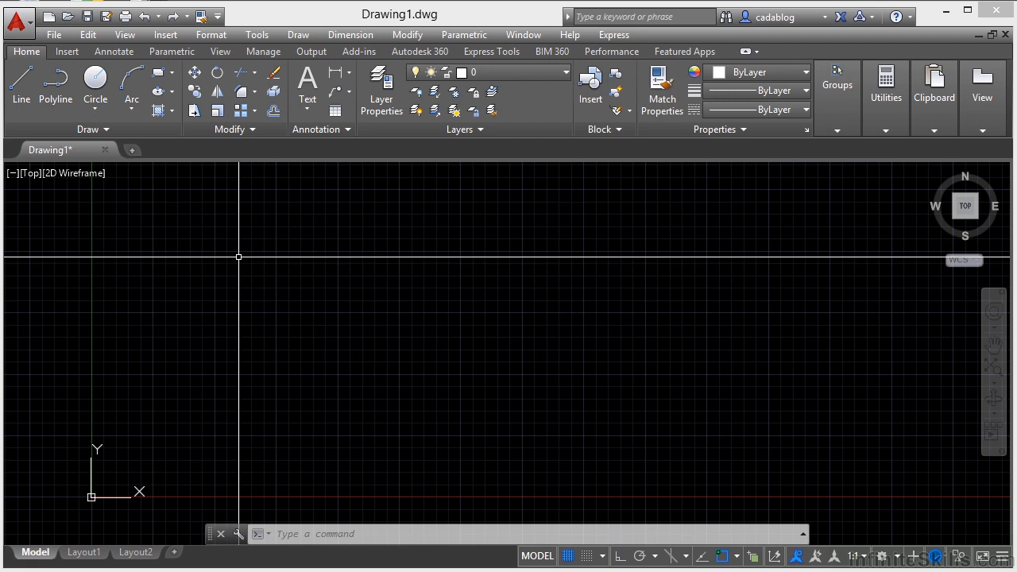
- Run the -TOOLBAR command for the draw toolbar and choose the Show option
{"action": "type", "text": "-TOOLBA"}
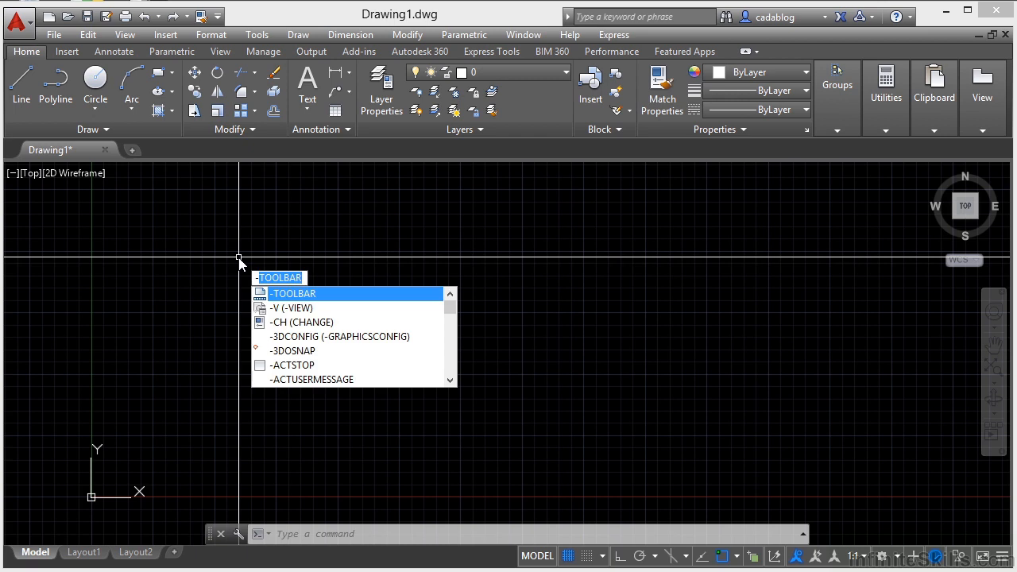
{"action": "type", "text": "R"}
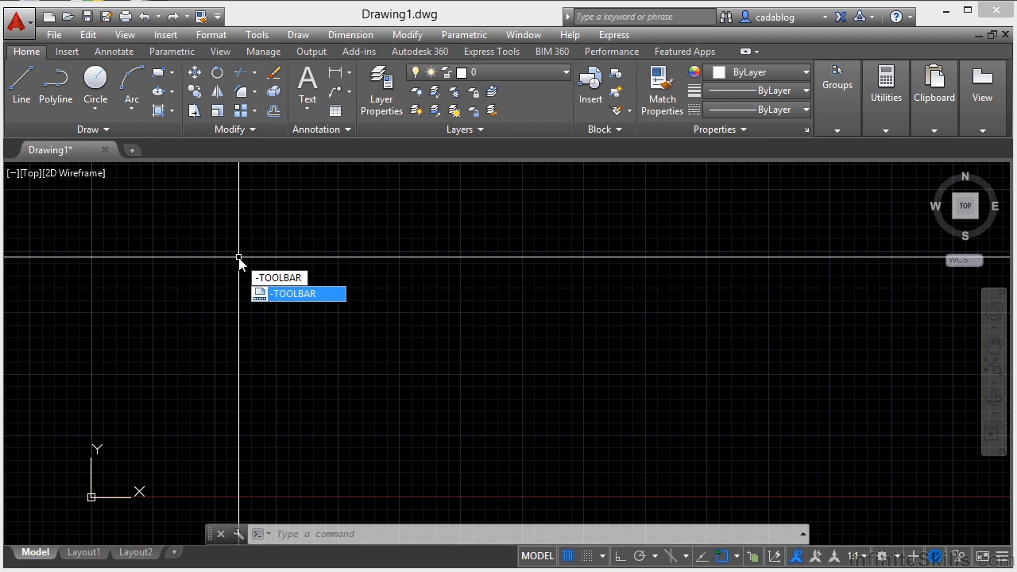
{"action": "key", "text": "Return"}
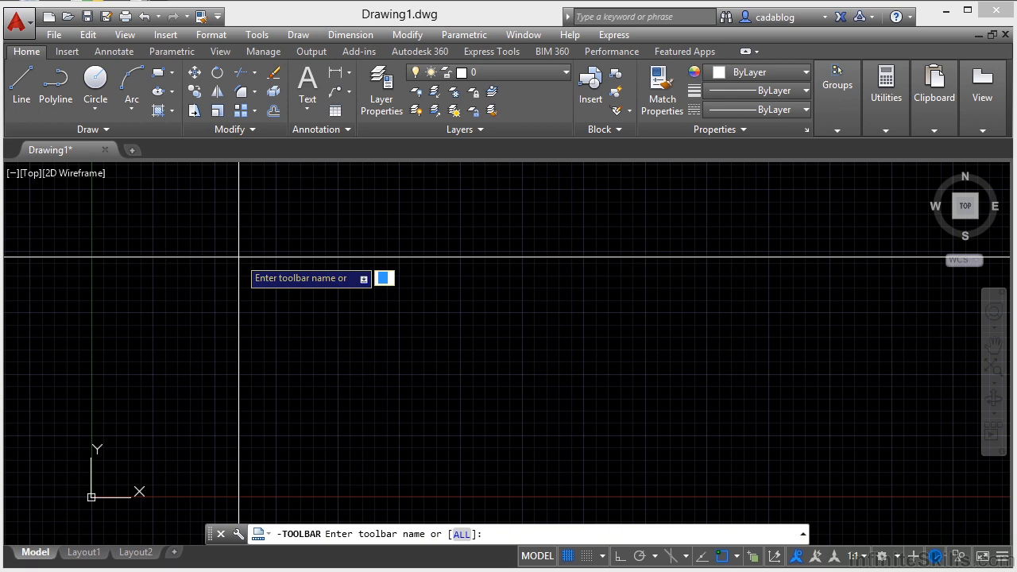
{"action": "type", "text": "draw"}
{"action": "key", "text": "Return"}
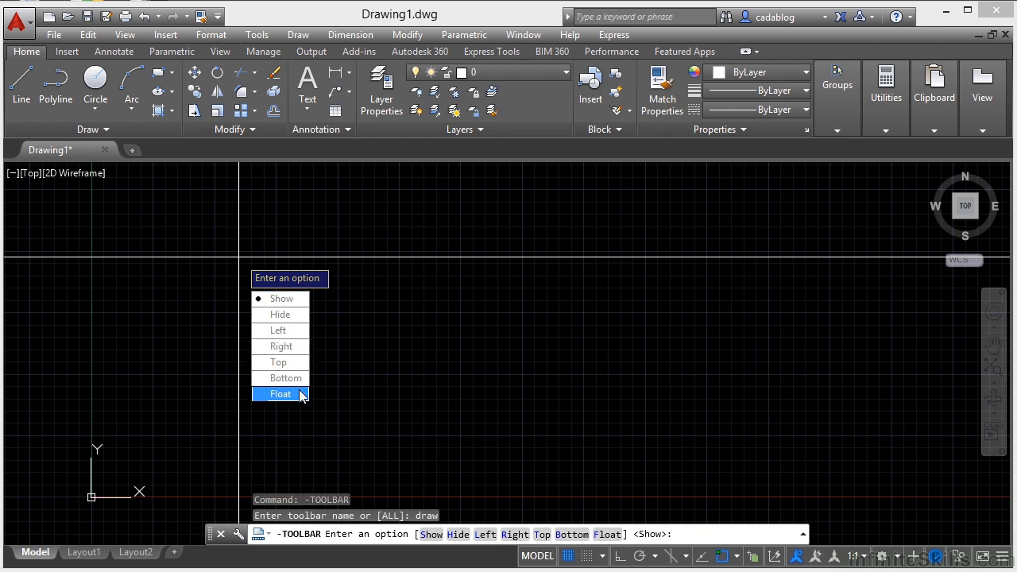
{"action": "left_click", "coordinate": [296, 299]}
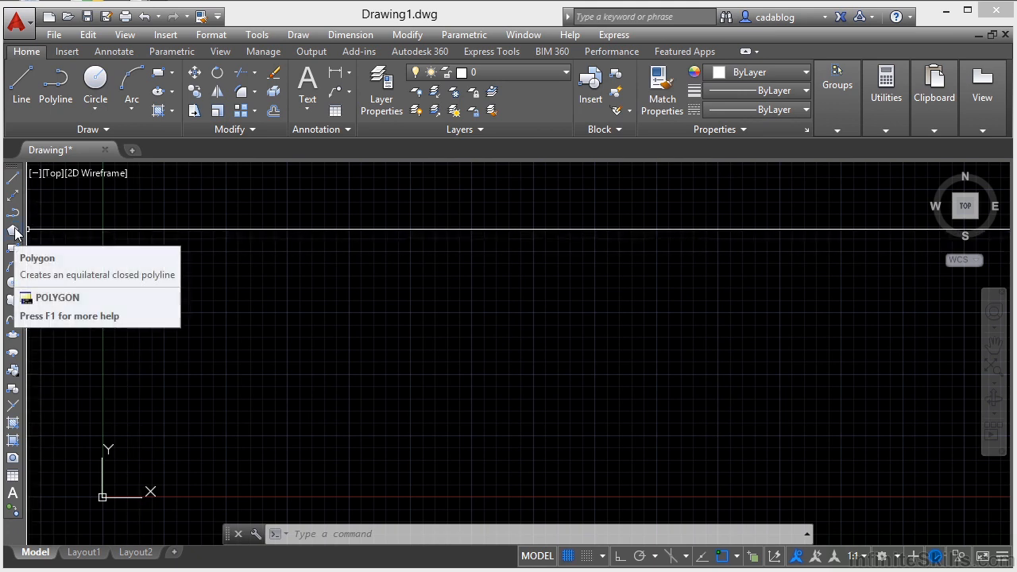
{"action": "left_click", "coordinate": [108, 132]}
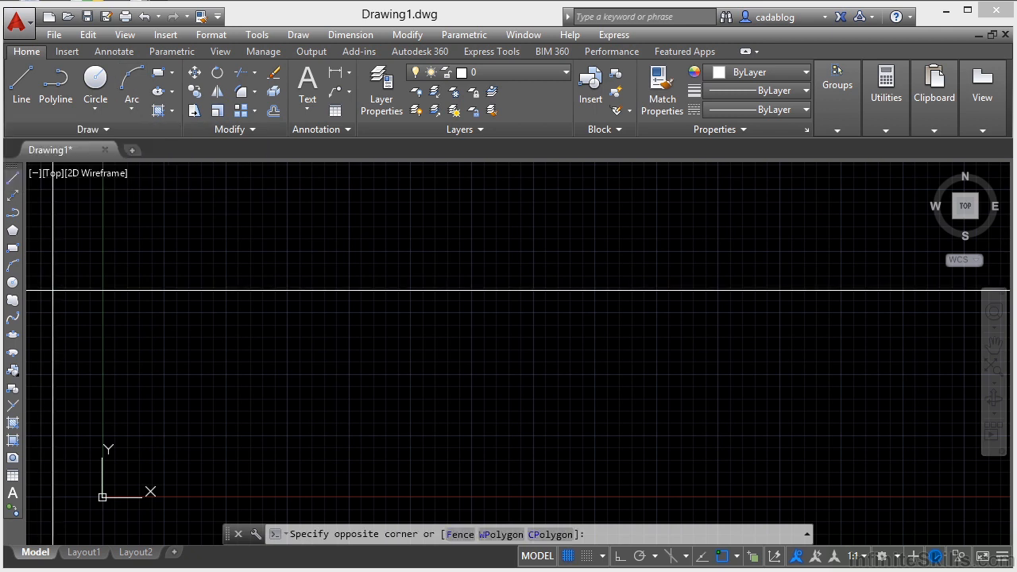
{"action": "left_click", "coordinate": [48, 282]}
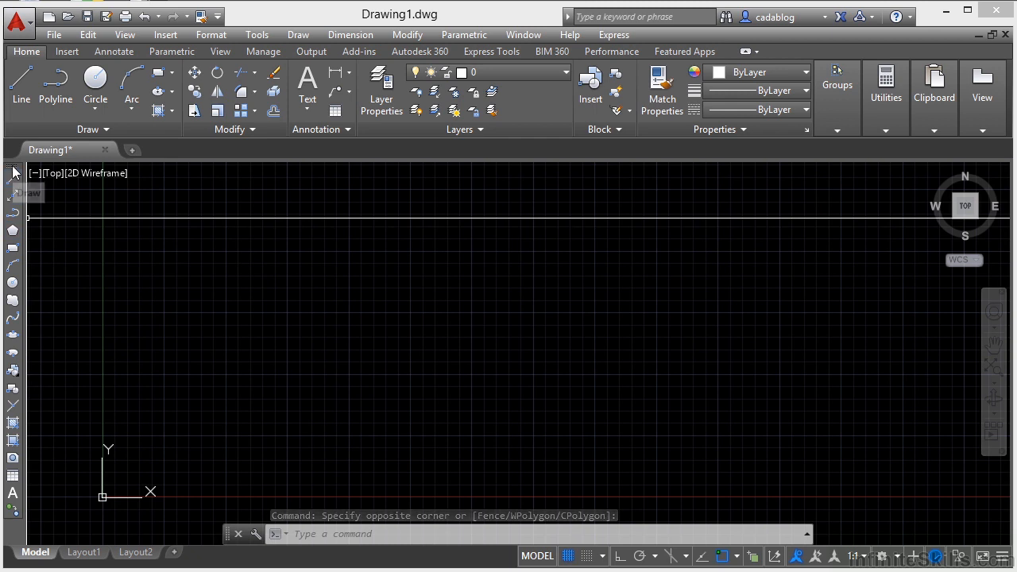
- Undock the Draw toolbar, try docking it again, and leave it floating in the middle of the drawing area
{"action": "mouse_move", "coordinate": [13, 172]}
{"action": "left_mouse_down"}
{"action": "mouse_move", "coordinate": [193, 215]}
{"action": "mouse_move", "coordinate": [329, 325]}
{"action": "mouse_move", "coordinate": [383, 319]}
{"action": "left_mouse_up"}
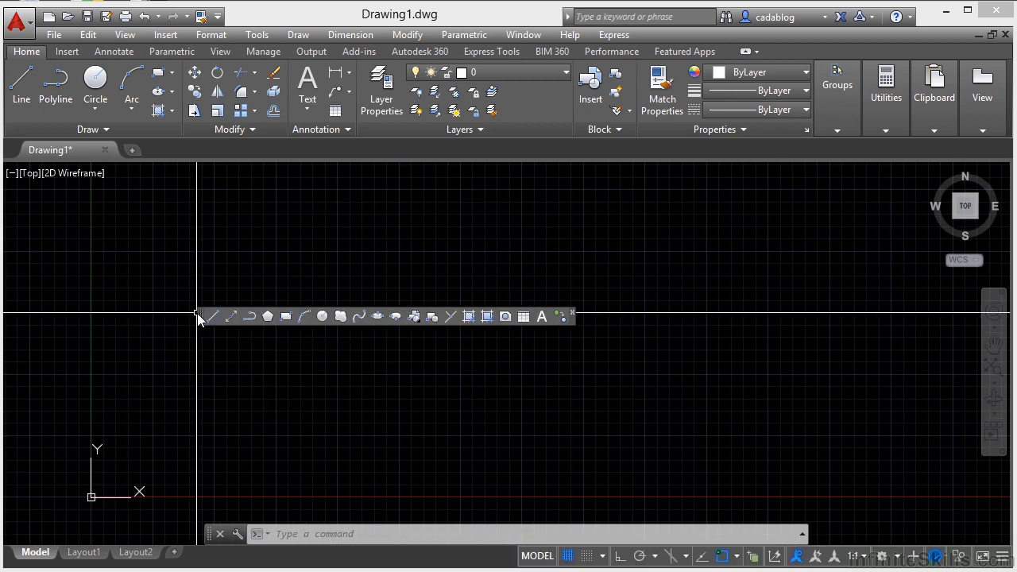
{"action": "left_click_drag", "start_coordinate": [202, 318], "coordinate": [165, 151]}
{"action": "mouse_move", "coordinate": [12, 174]}
{"action": "left_mouse_down"}
{"action": "mouse_move", "coordinate": [53, 202]}
{"action": "mouse_move", "coordinate": [507, 323]}
{"action": "mouse_move", "coordinate": [674, 427]}
{"action": "mouse_move", "coordinate": [672, 546]}
{"action": "mouse_move", "coordinate": [972, 424]}
{"action": "mouse_move", "coordinate": [653, 334]}
{"action": "mouse_move", "coordinate": [370, 302]}
{"action": "left_mouse_up"}
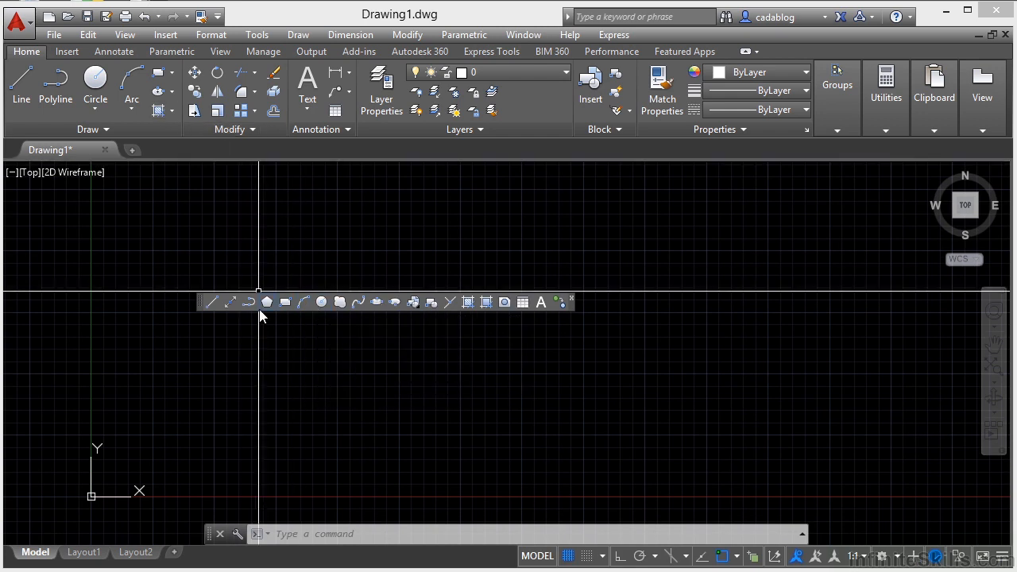
- Draw one slanted line segment below the floating Draw toolbar with the Line tool and finish the command
{"action": "left_click", "coordinate": [212, 303]}
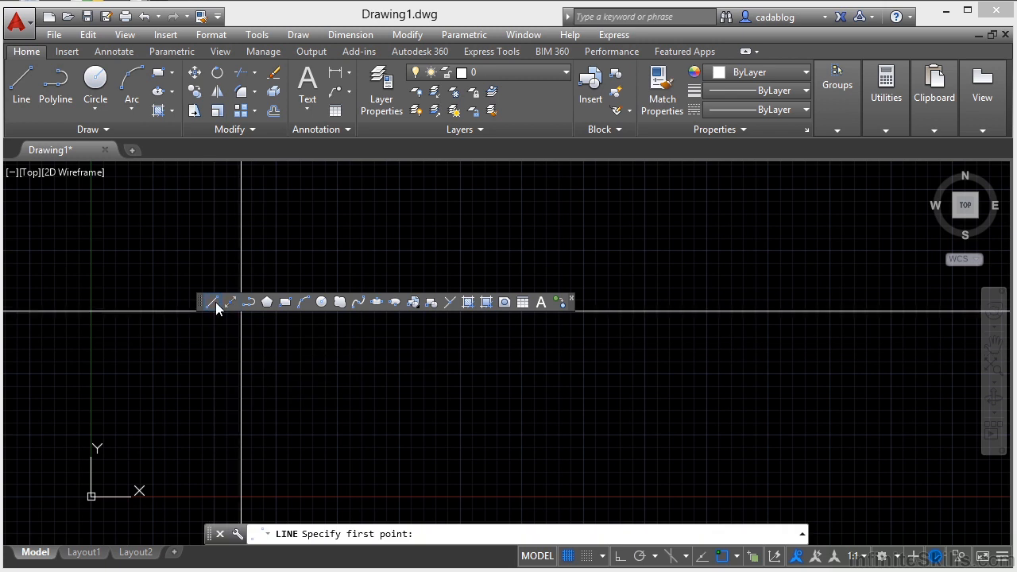
{"action": "left_click", "coordinate": [306, 412]}
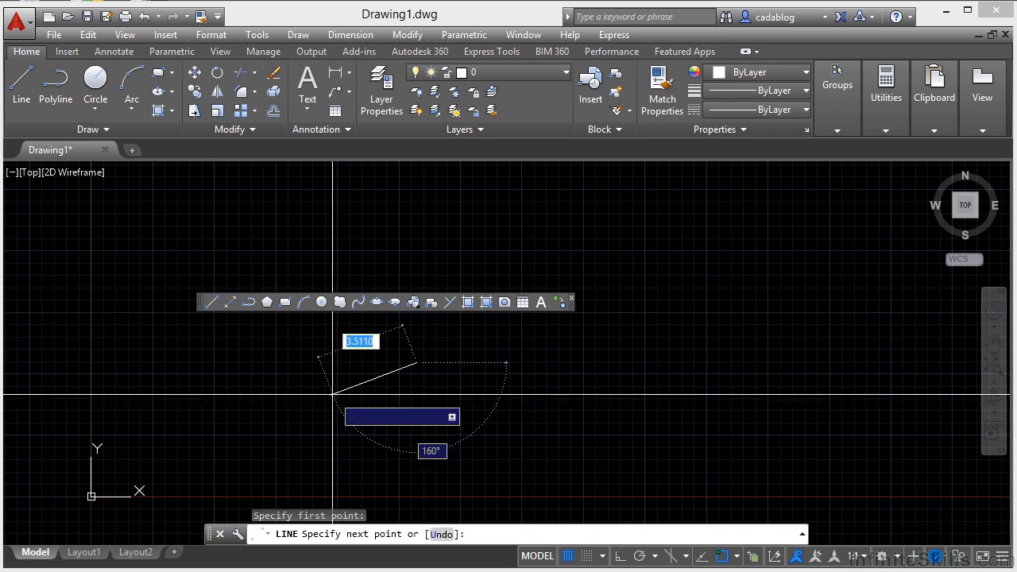
{"action": "left_click", "coordinate": [417, 364]}
{"action": "key", "text": "Return"}
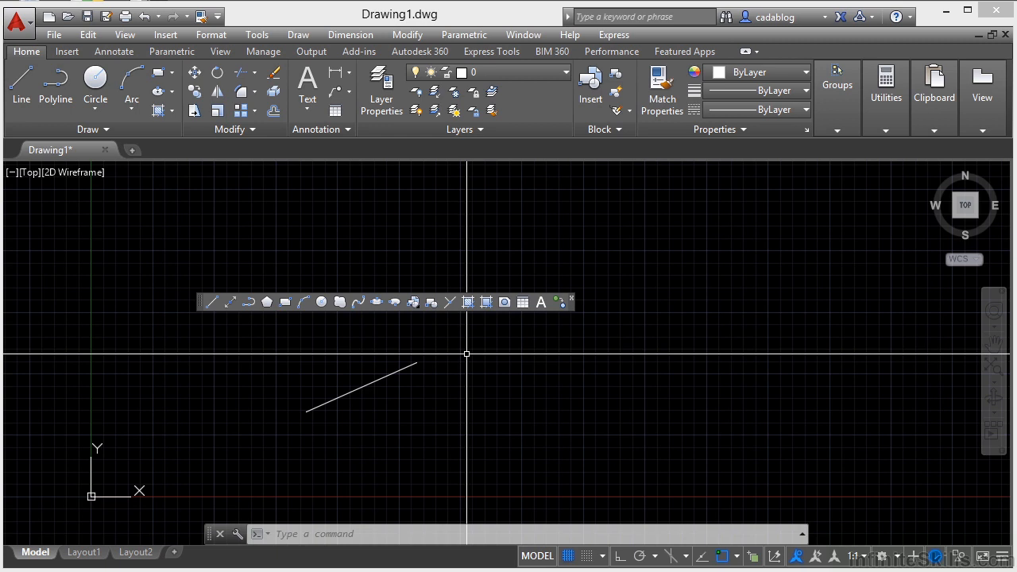
- Display the Insert toolbar from the list of available toolbars and place it floating above the Draw toolbar
{"action": "right_click", "coordinate": [441, 308]}
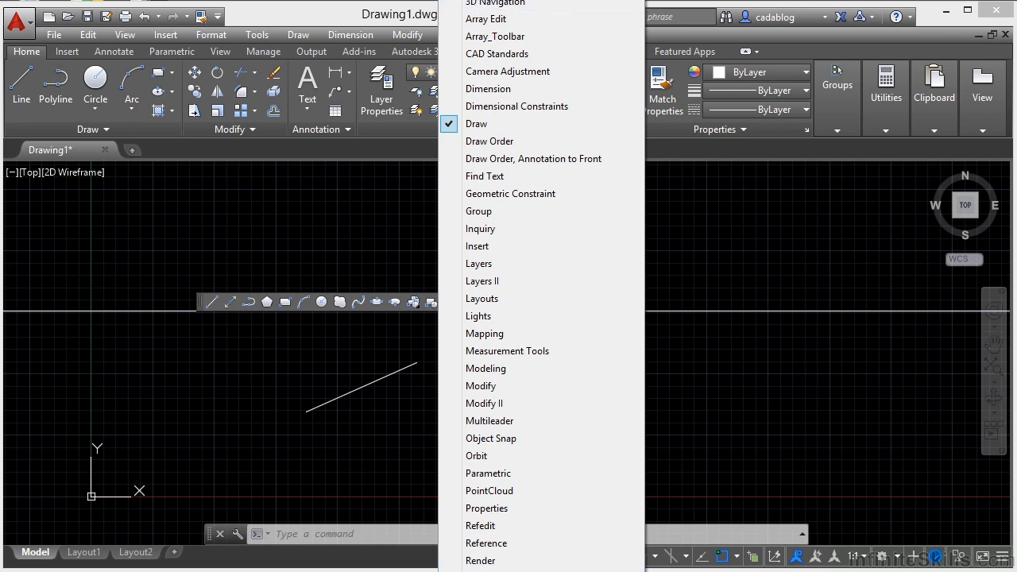
{"action": "mouse_move", "coordinate": [509, 571]}
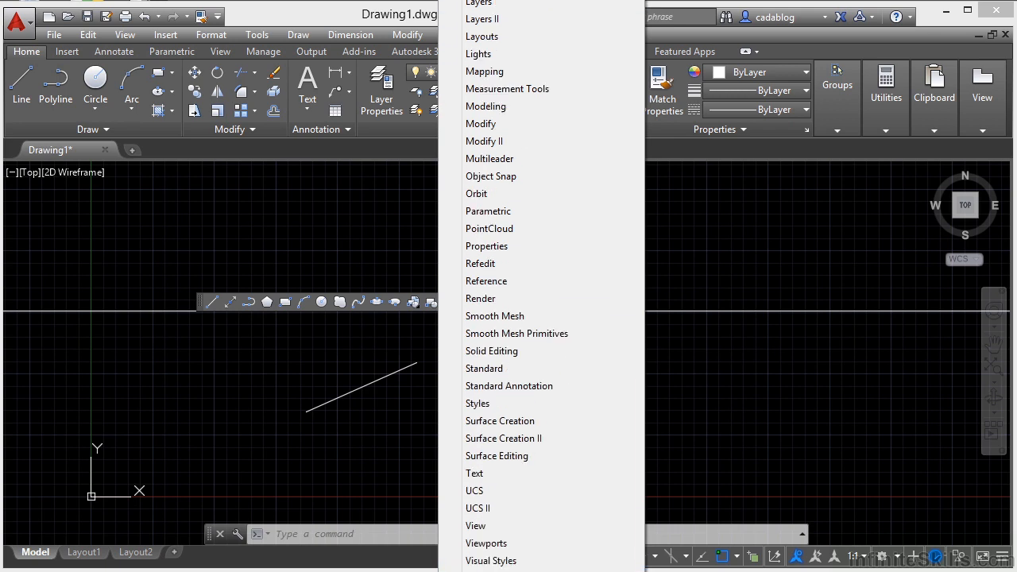
{"action": "mouse_move", "coordinate": [537, 2]}
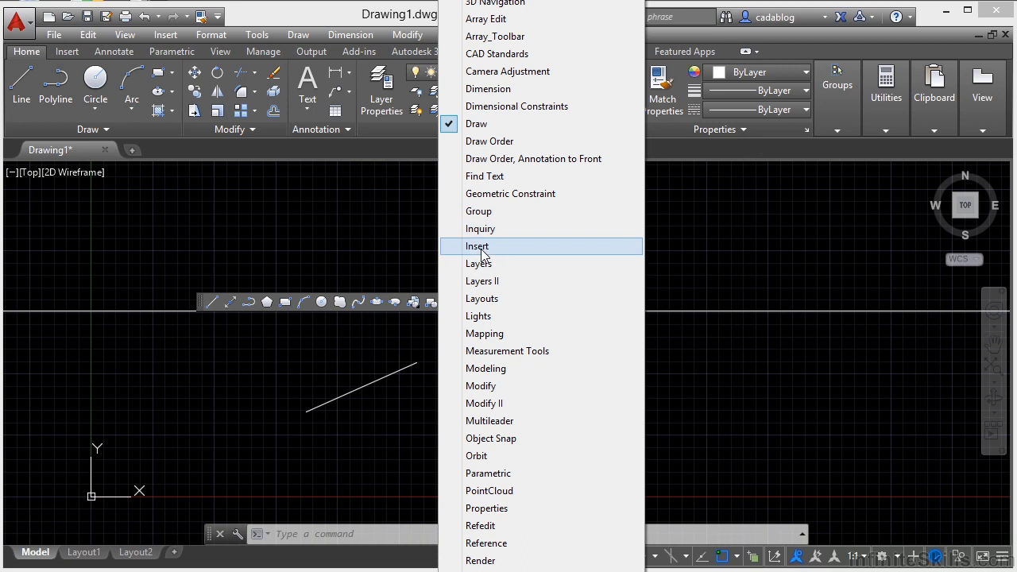
{"action": "left_click", "coordinate": [480, 247]}
{"action": "left_click_drag", "start_coordinate": [86, 129], "coordinate": [182, 237]}
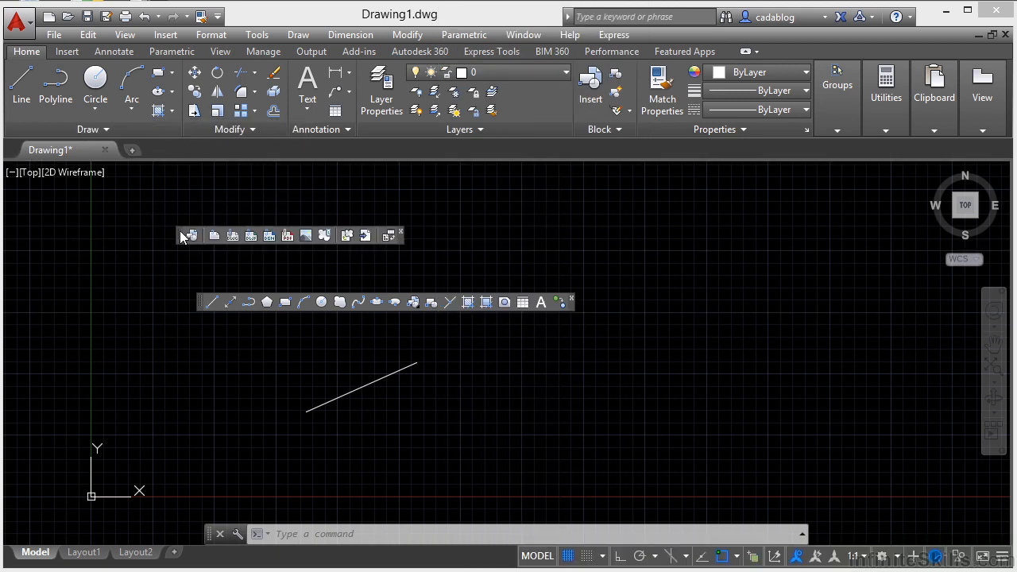
- Close the floating Insert toolbar and the floating Draw toolbar
{"action": "left_click", "coordinate": [403, 233]}
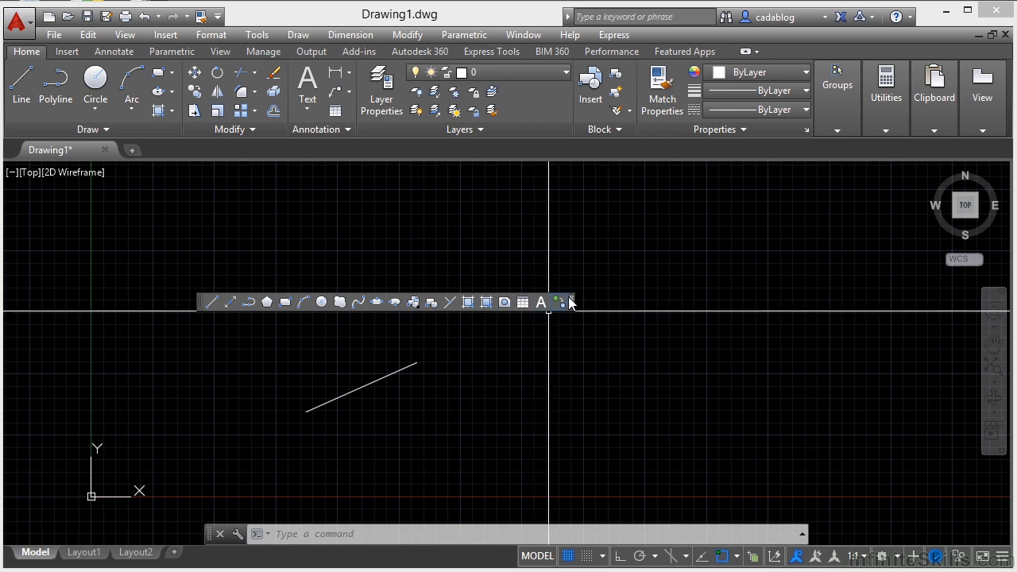
{"action": "left_click", "coordinate": [572, 299]}
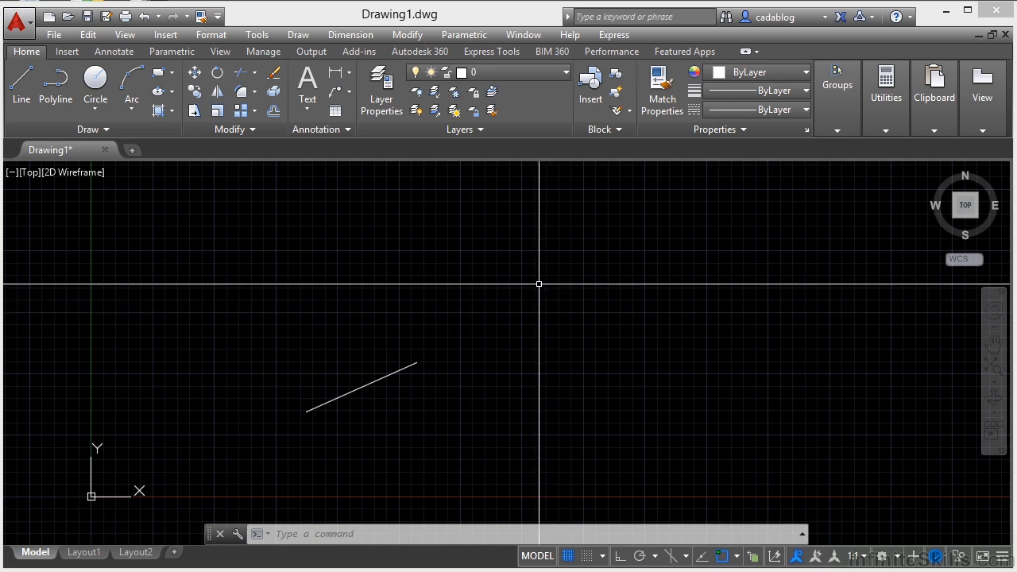
- Show every available toolbar at once by running -TOOLBAR with the ALL and Show options
{"action": "type", "text": "-toolbar"}
{"action": "key", "text": "Return"}
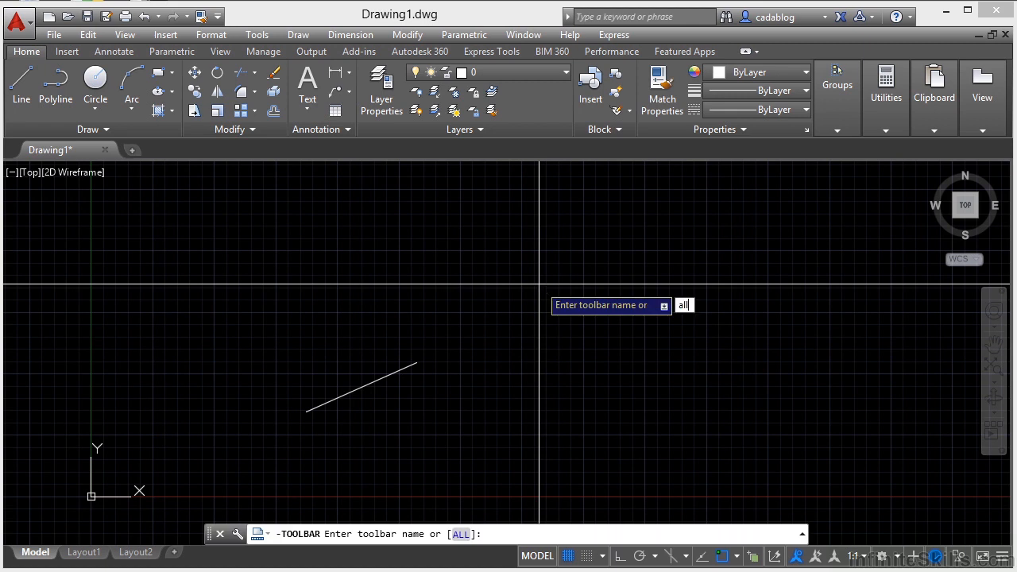
{"action": "key", "text": "Return"}
{"action": "left_click", "coordinate": [579, 326]}
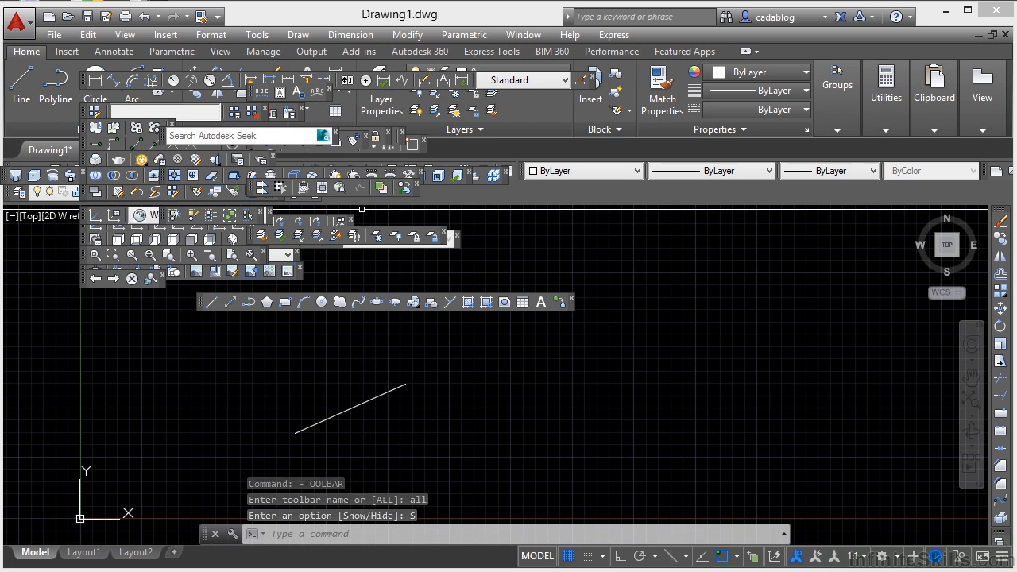
- Move three of the stacked floating toolbars down into the open drawing area so they are separated
{"action": "left_click_drag", "start_coordinate": [82, 276], "coordinate": [127, 348]}
{"action": "left_click_drag", "start_coordinate": [84, 279], "coordinate": [120, 334]}
{"action": "left_click_drag", "start_coordinate": [85, 272], "coordinate": [239, 330]}
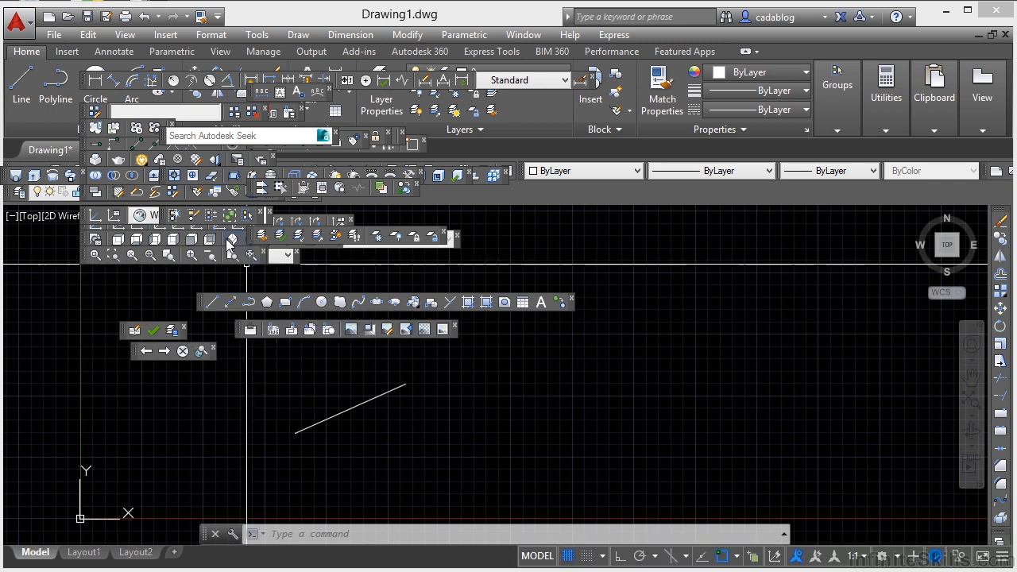